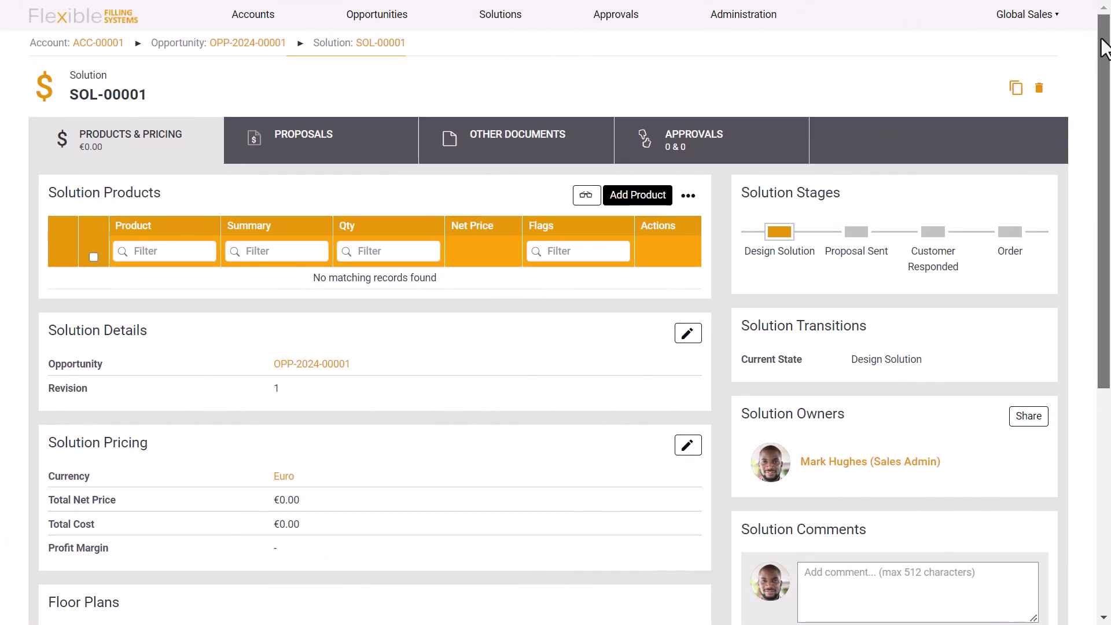
Upload Ground floor plan.png to the solution's Floor Plans list.
drag(1102, 49, 1105, 186)
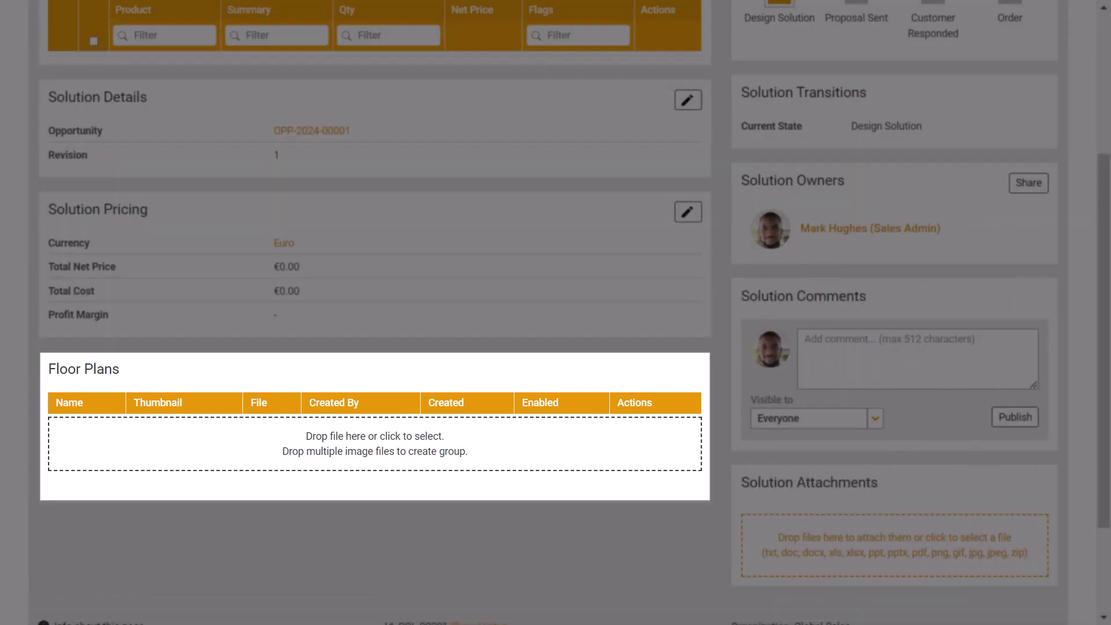
drag(1079, 431, 424, 460)
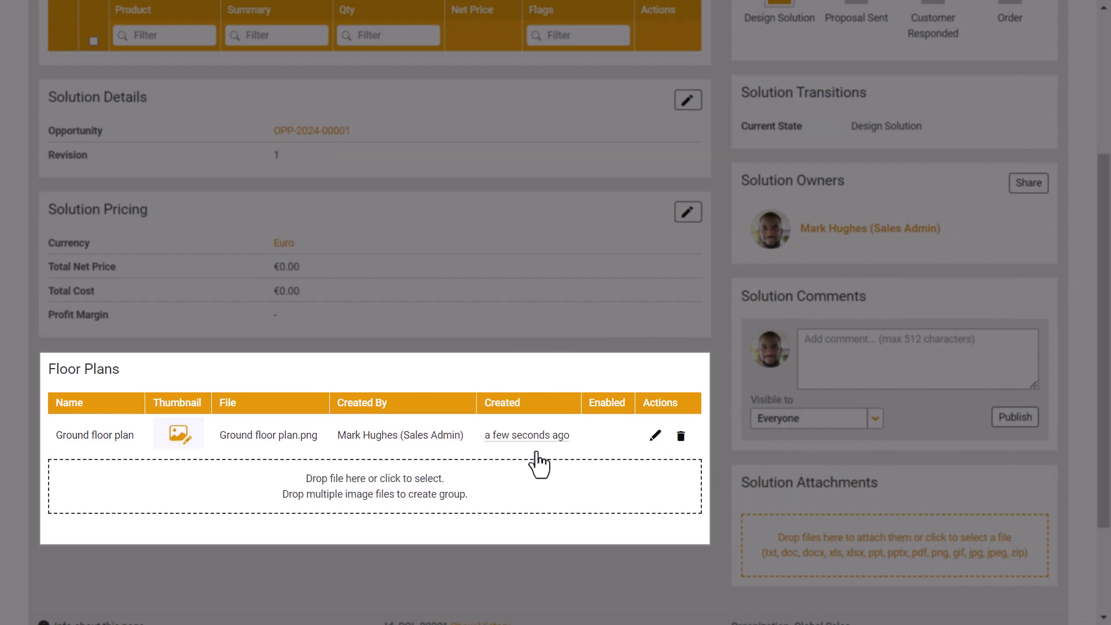
Align the Ground floor plan's measurement line with its 10 m scale bar.
click(655, 435)
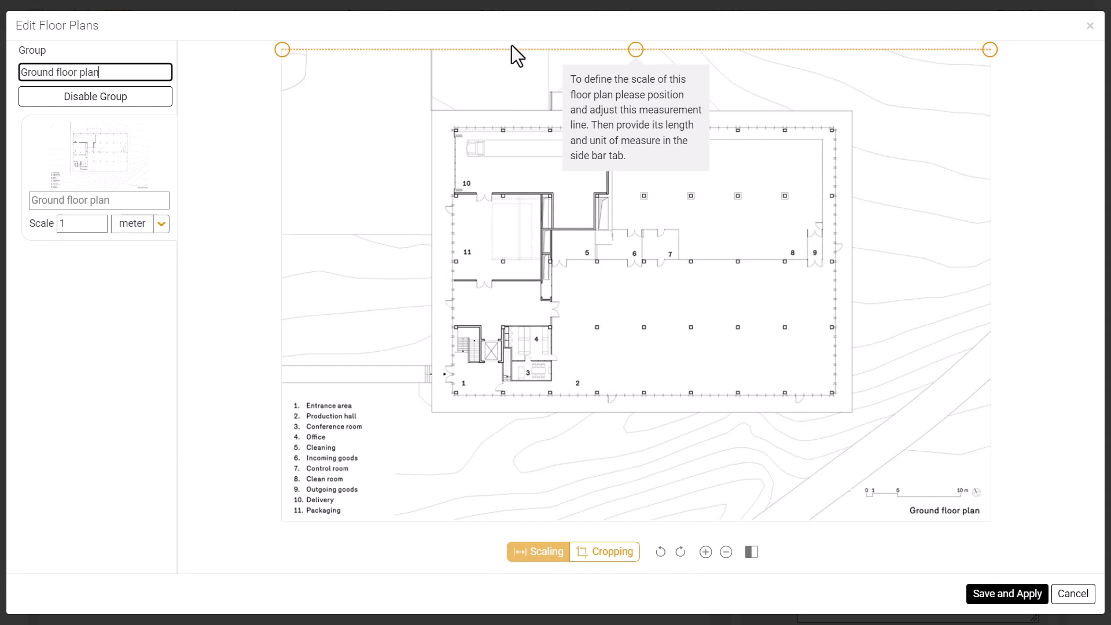
drag(635, 49, 817, 499)
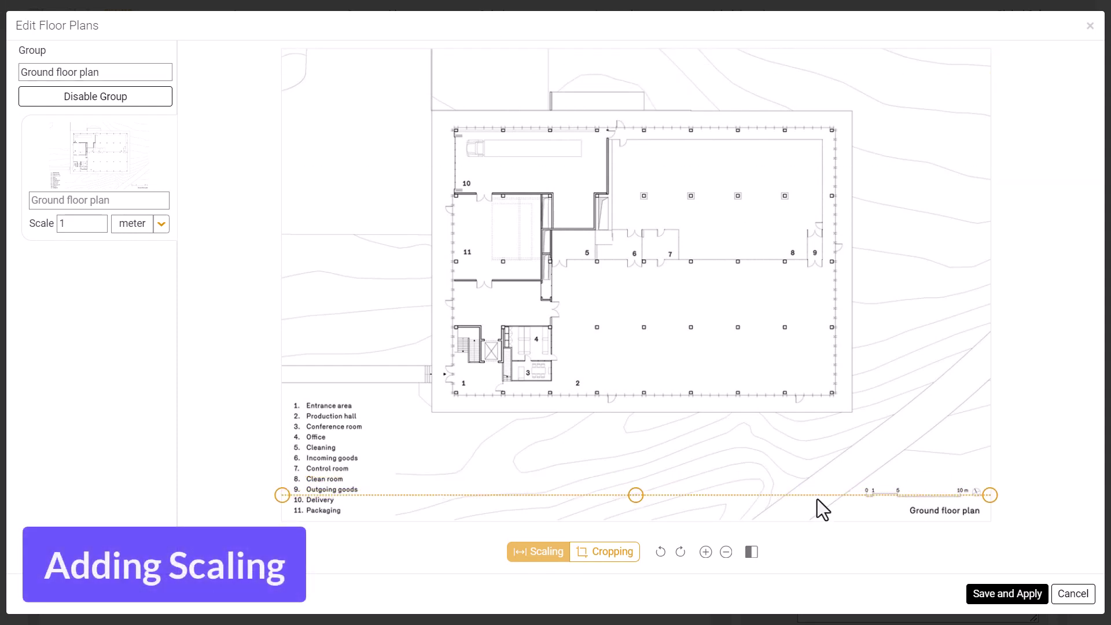
drag(282, 495, 862, 494)
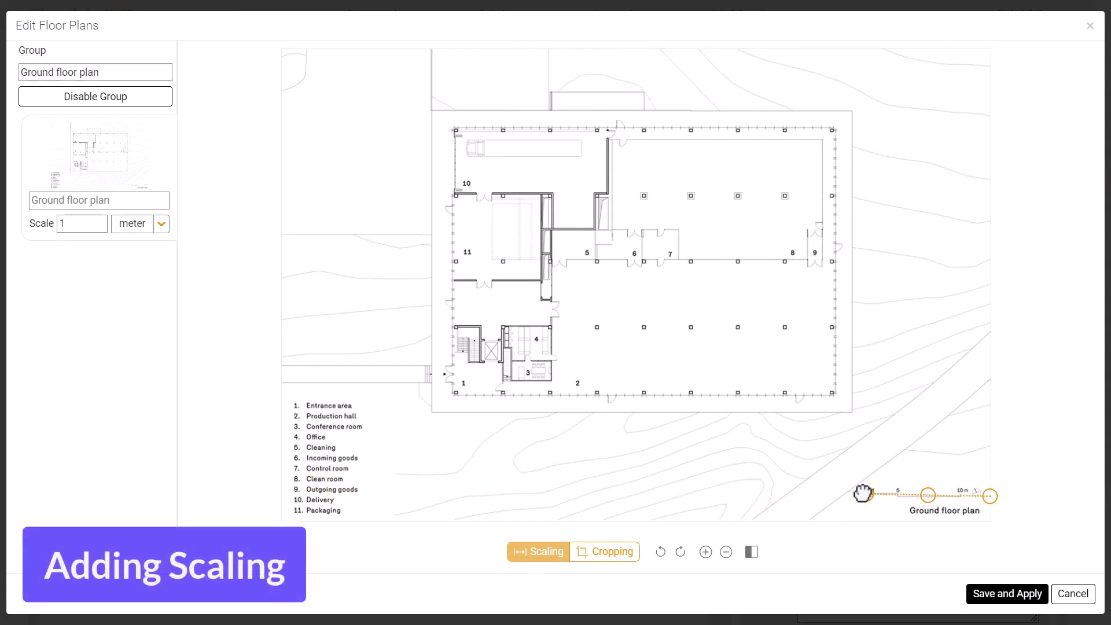
drag(989, 496, 960, 496)
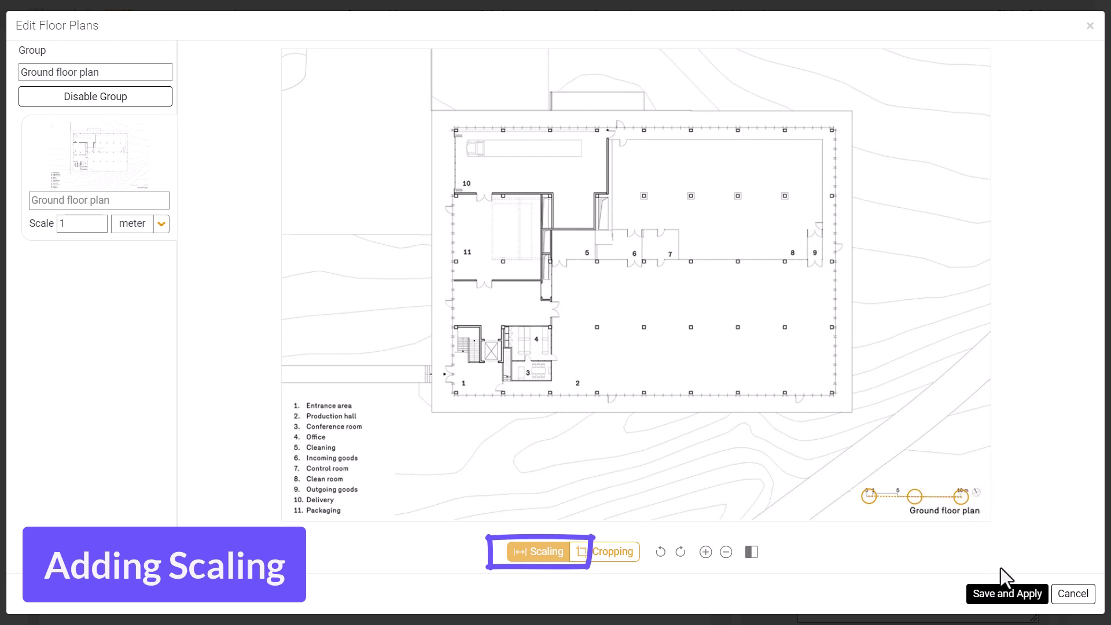
Set the scale to 10 meter and crop the empty strip off the top.
click(92, 223)
text(0)
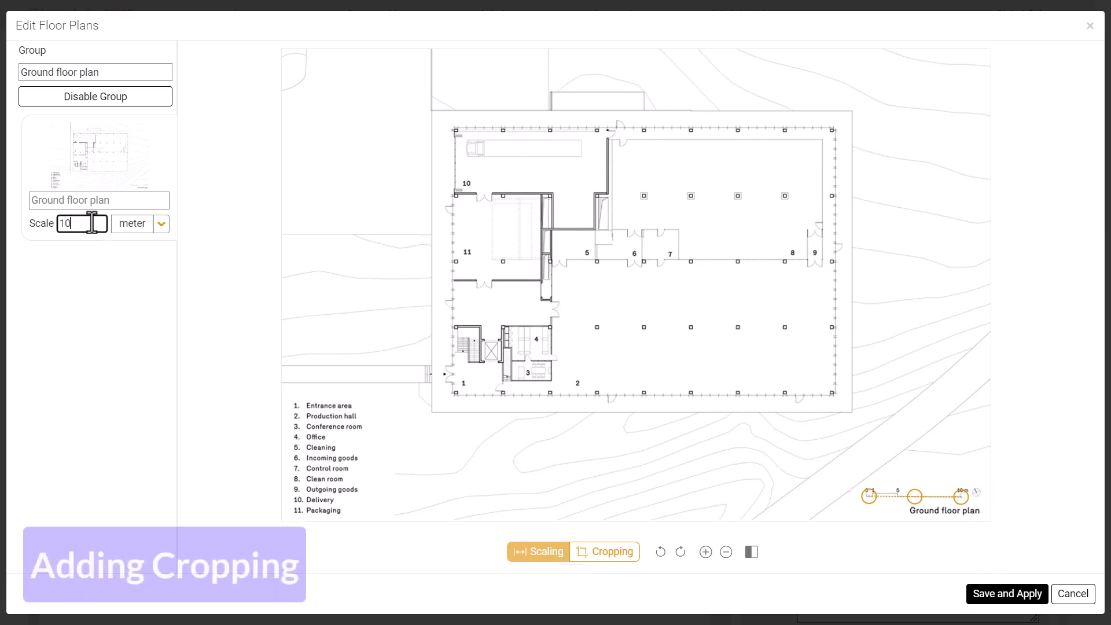
click(608, 551)
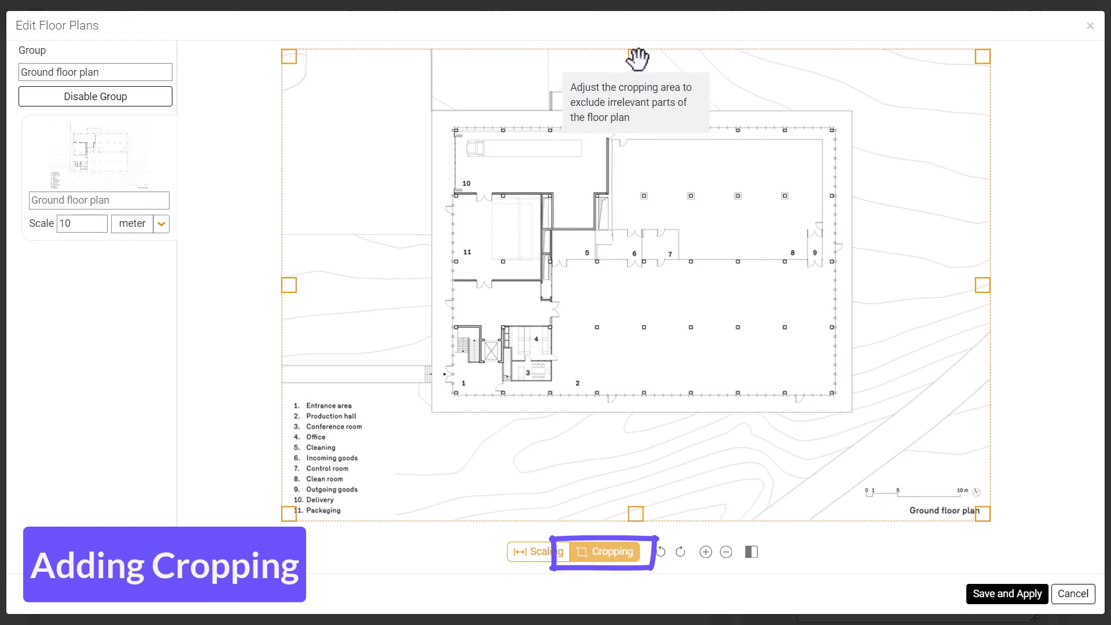
drag(636, 56, 635, 94)
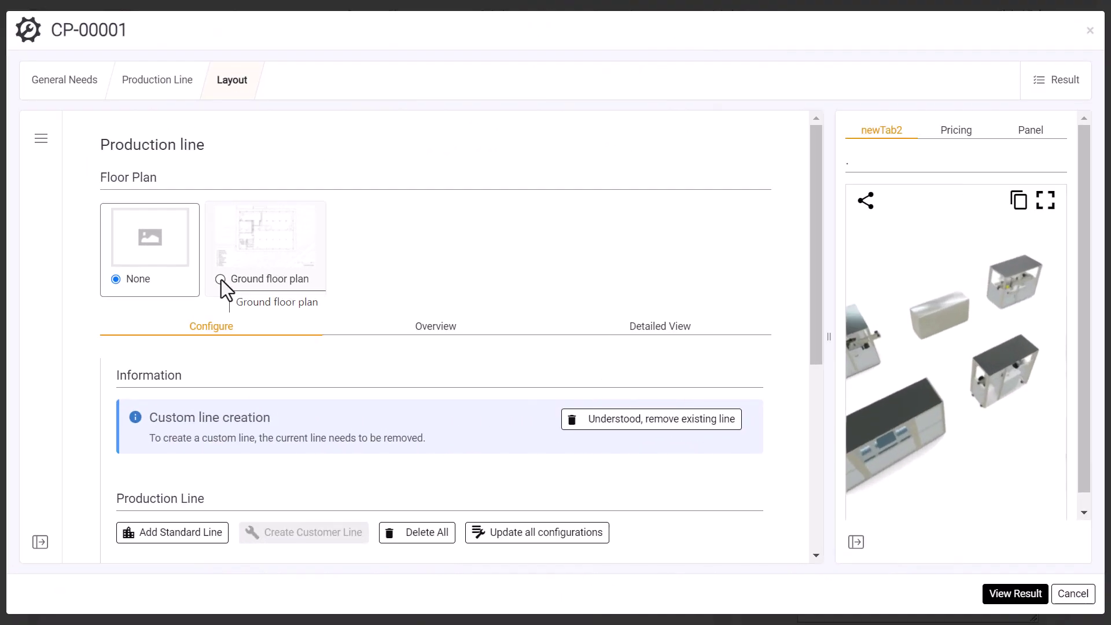
Choose Ground floor plan in the Layout step, go fullscreen in 3D, and move the top machine up-right.
click(220, 279)
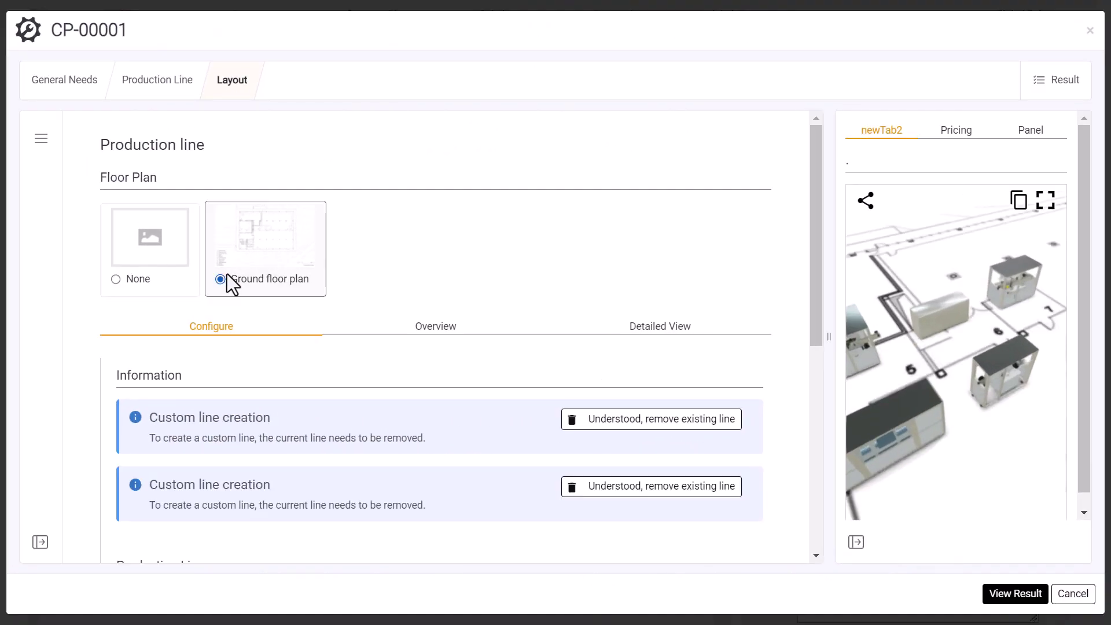
click(1047, 210)
mouse_move(730, 267)
mouse_down()
mouse_move(746, 238)
mouse_move(736, 160)
mouse_move(759, 134)
mouse_up()
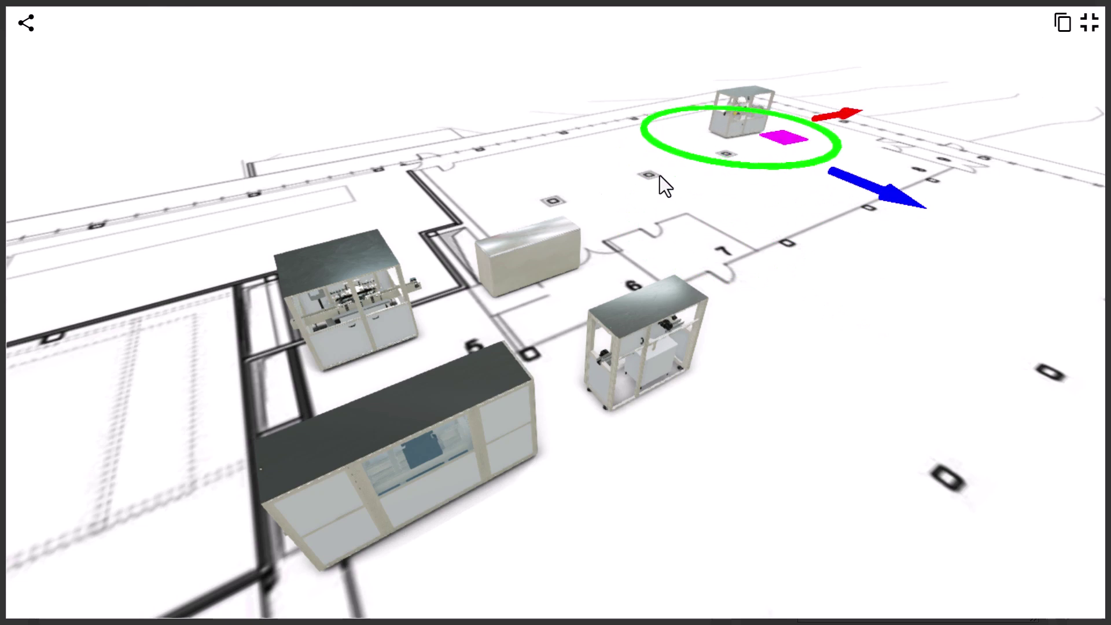
Move the grey box, left machine and front machine up beside the top machines.
click(546, 259)
drag(565, 286, 669, 159)
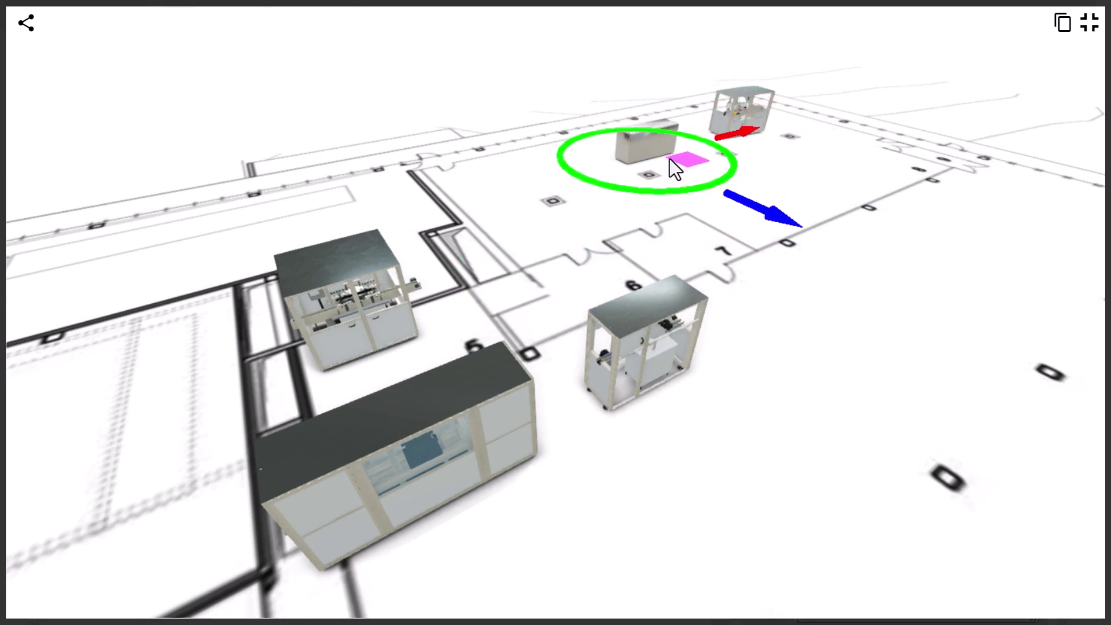
click(347, 286)
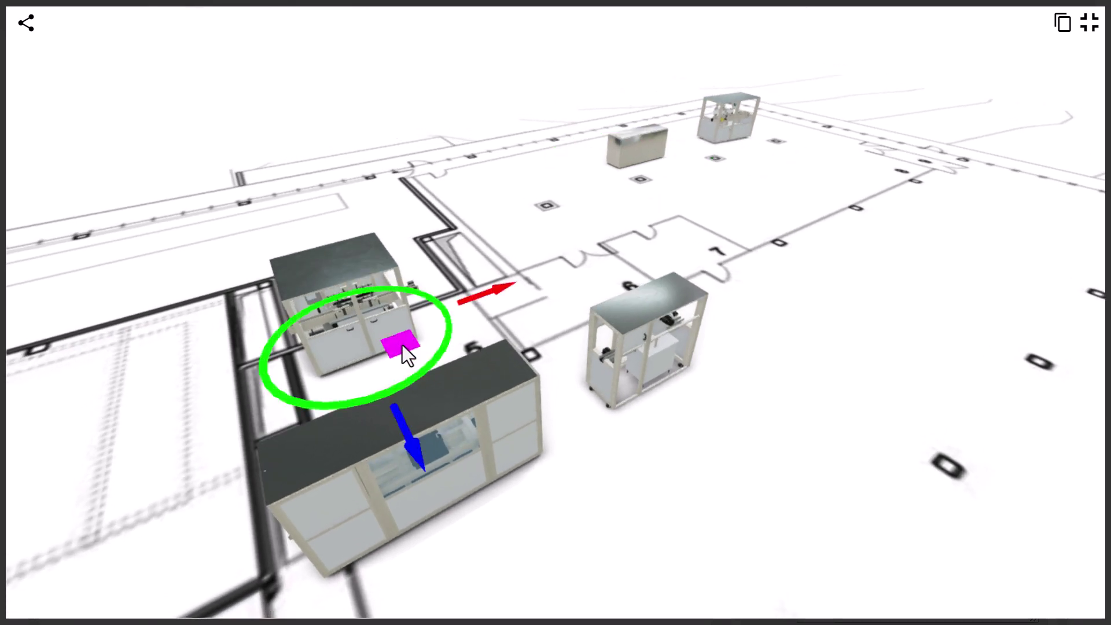
drag(402, 344, 560, 189)
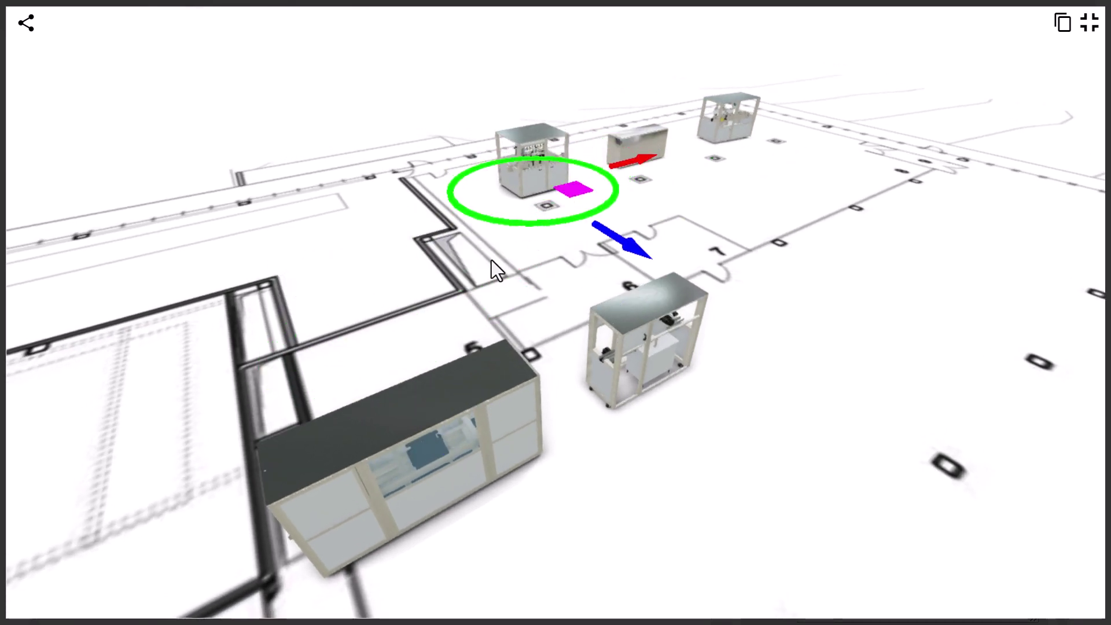
click(644, 328)
drag(677, 354, 814, 175)
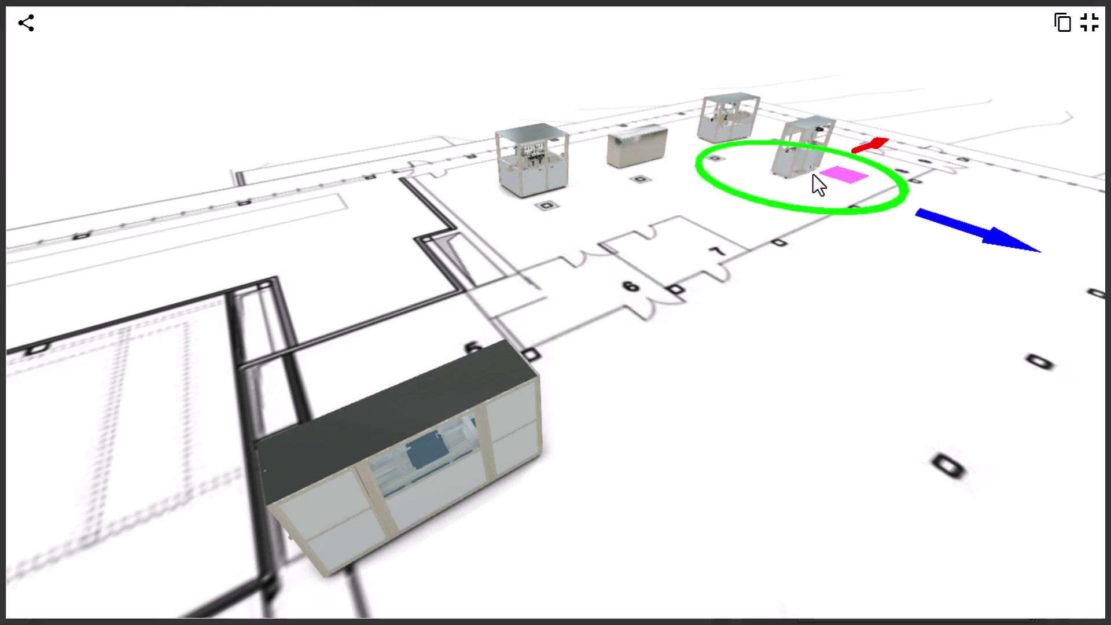
Move the large front cabinet up near the others, rotated about 90 degrees.
click(425, 438)
drag(490, 468, 741, 199)
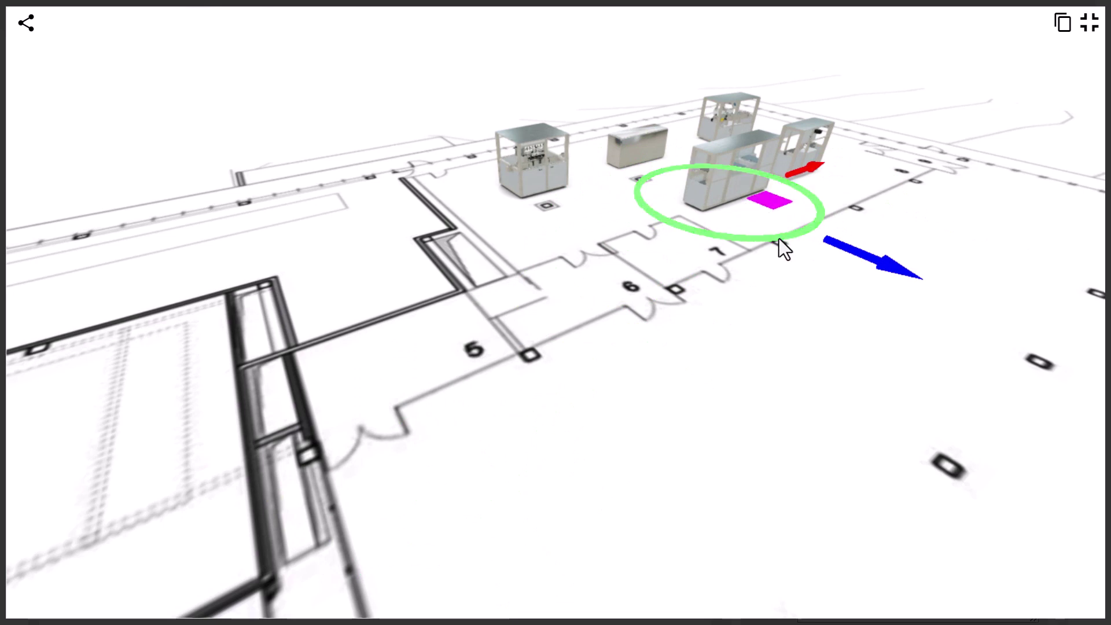
drag(779, 239, 652, 204)
drag(732, 217, 727, 230)
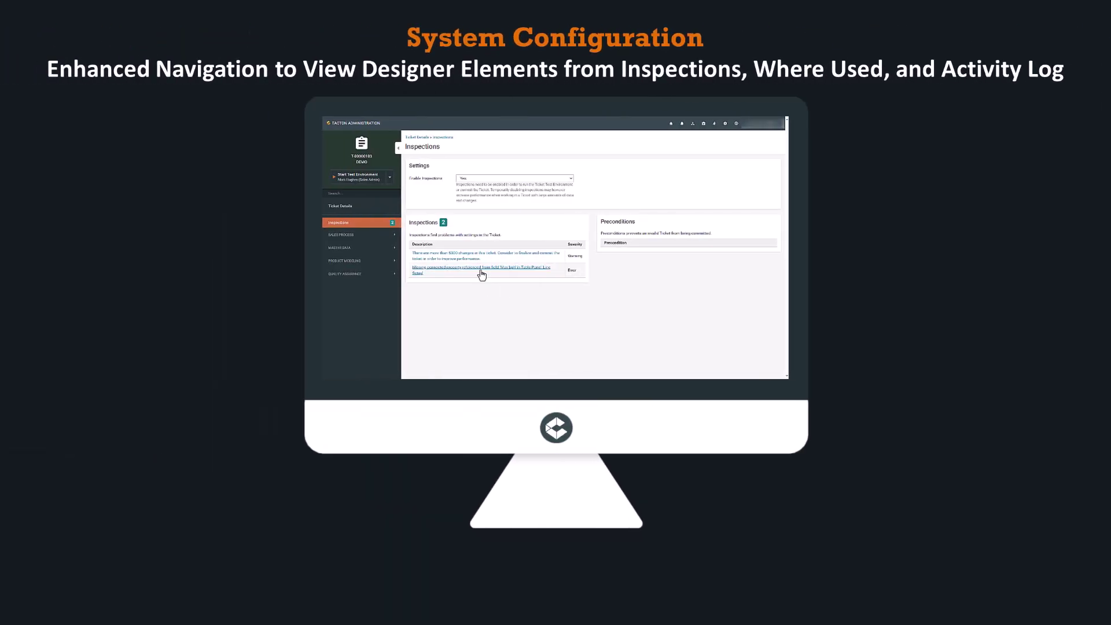
Open the flexible_filling_production_line model's view design from the inspection.
click(480, 269)
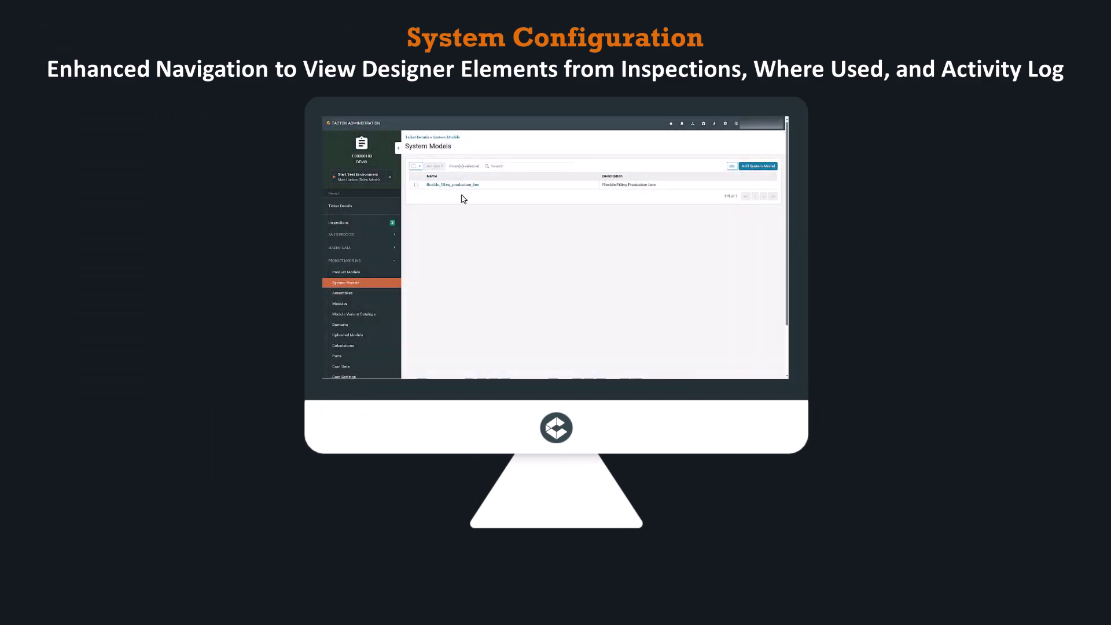
click(460, 185)
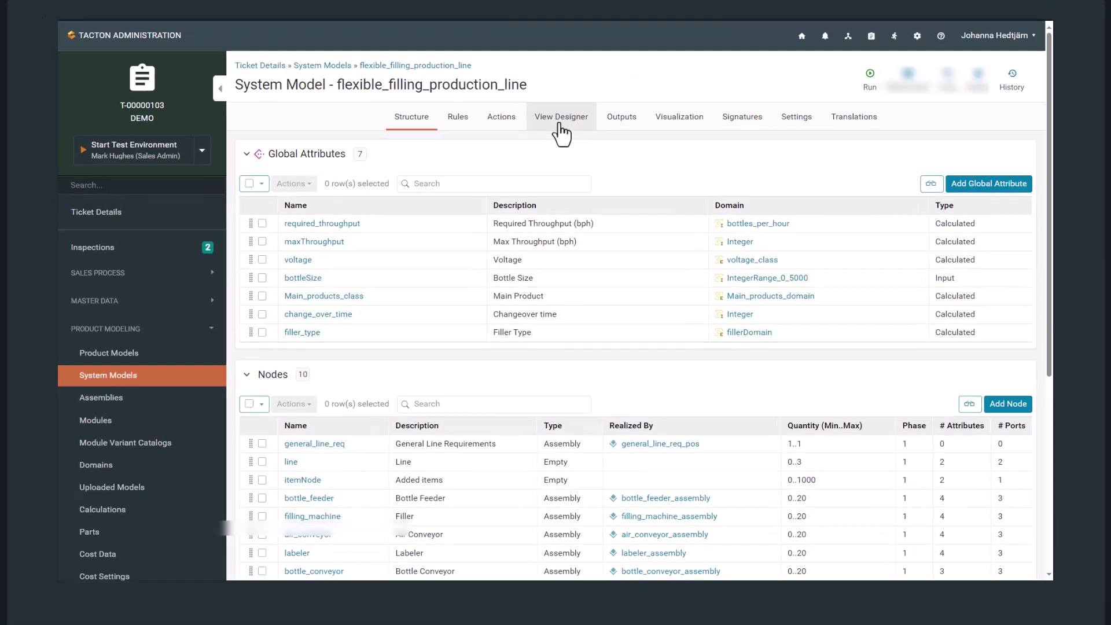
click(559, 125)
In Production Line > Detailed View, relabel the Node Table's Description column to 'Descr.'.
click(418, 156)
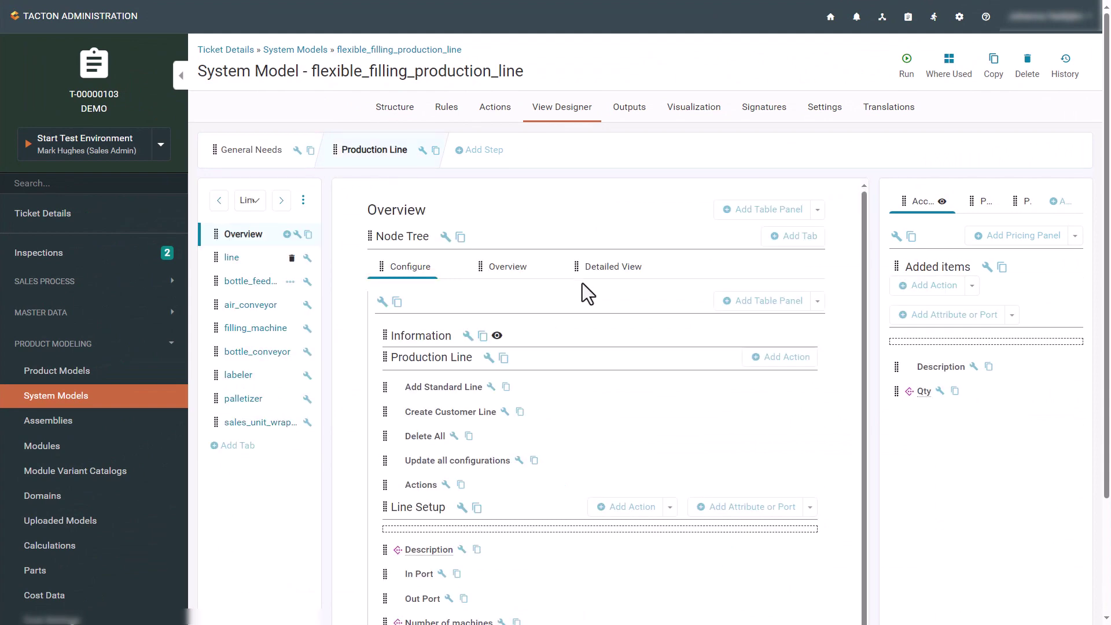
click(602, 271)
click(461, 380)
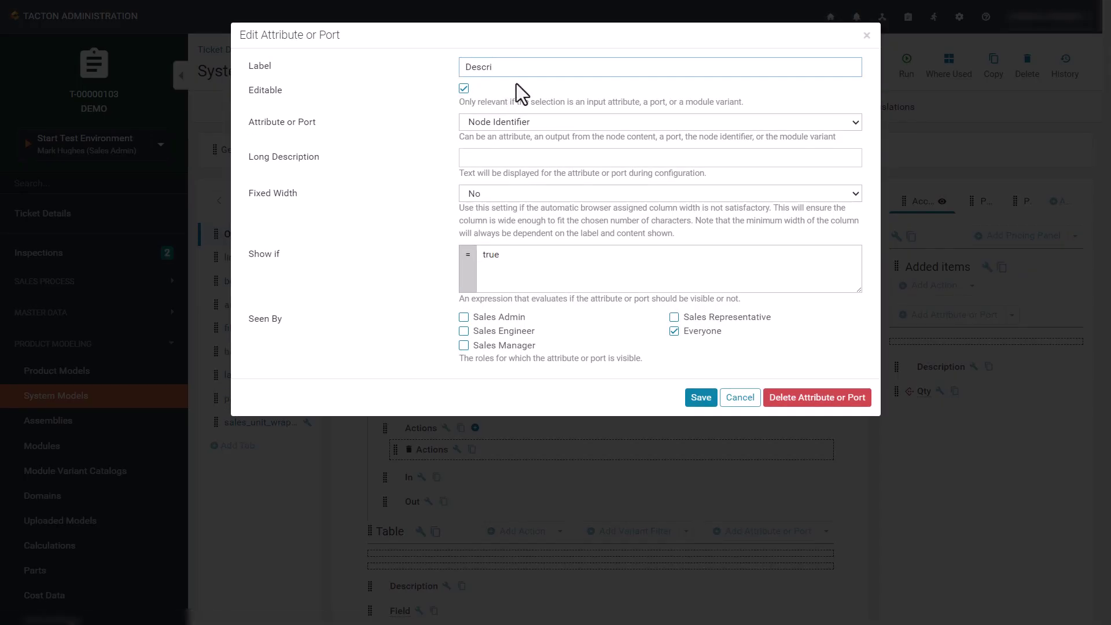
click(701, 398)
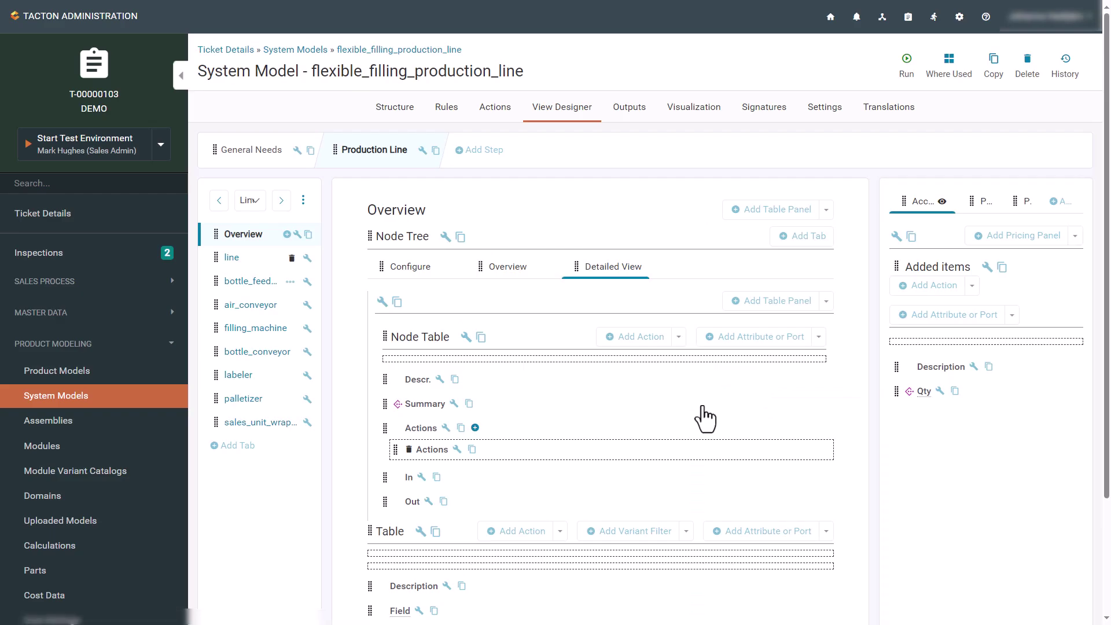
Follow the latest Activity Log path link in the ticket back to the Descr. column.
click(70, 221)
click(650, 107)
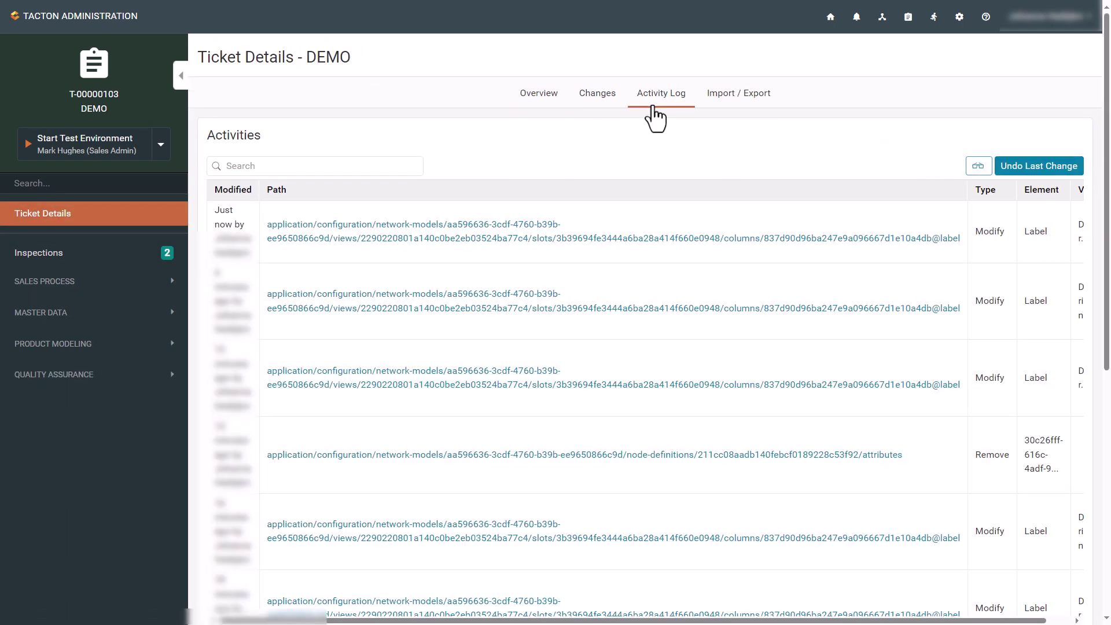
drag(669, 620, 694, 620)
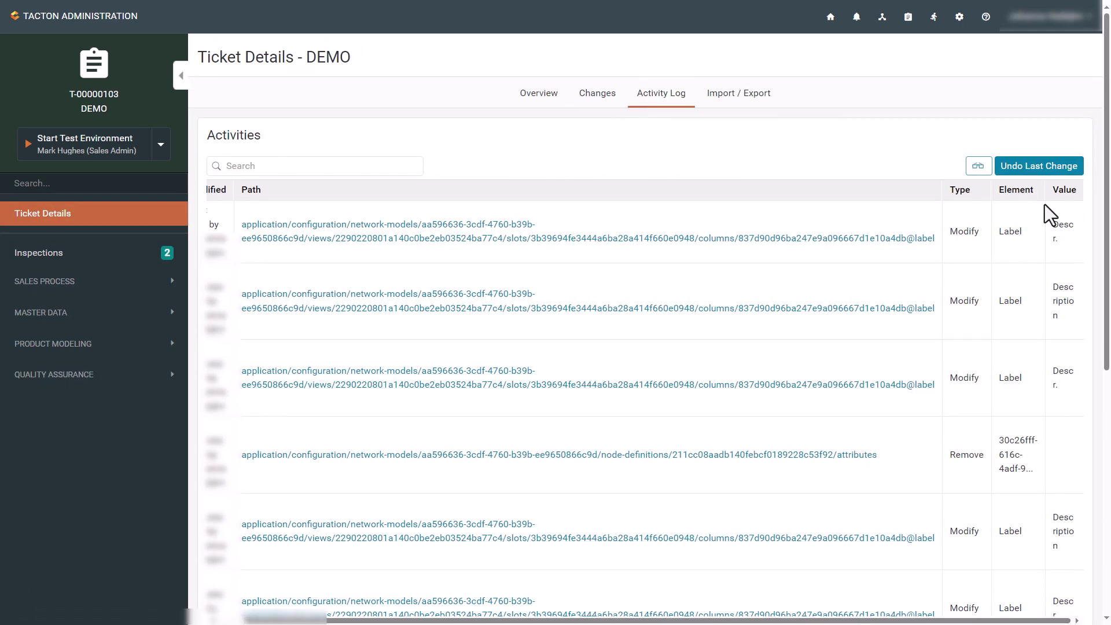
click(883, 240)
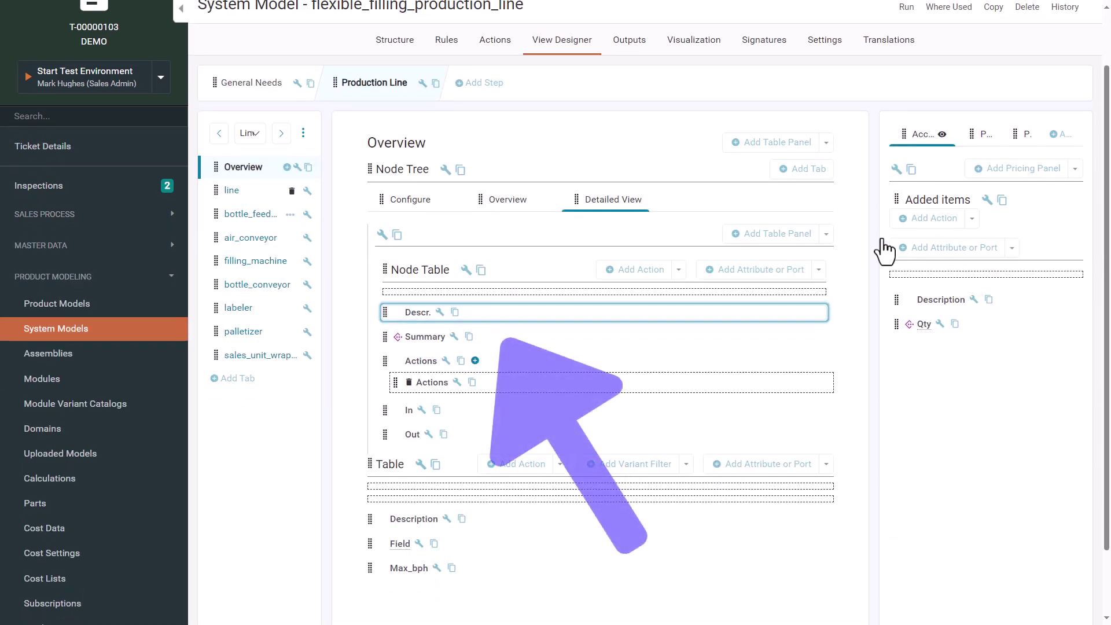